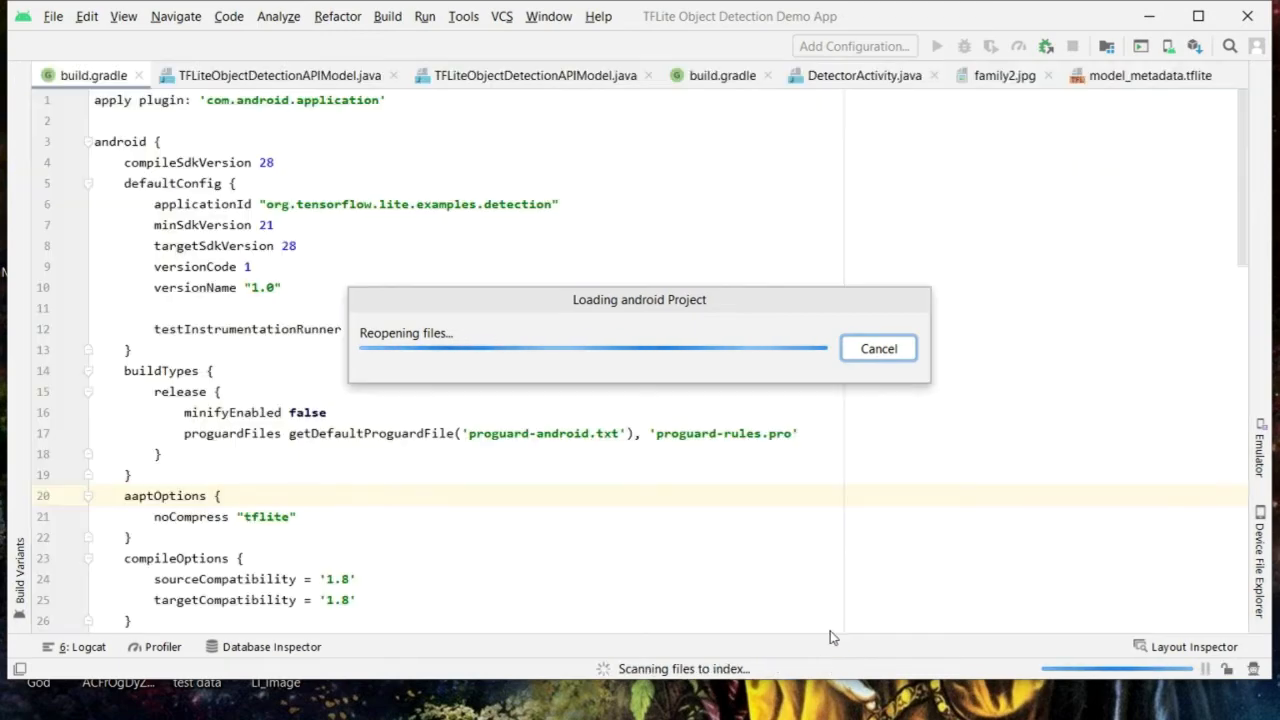
# - Maximize Android Studio and run 'app' on the Pixel_3a_API_30_x86 emulator
pyautogui.click(1198, 20)
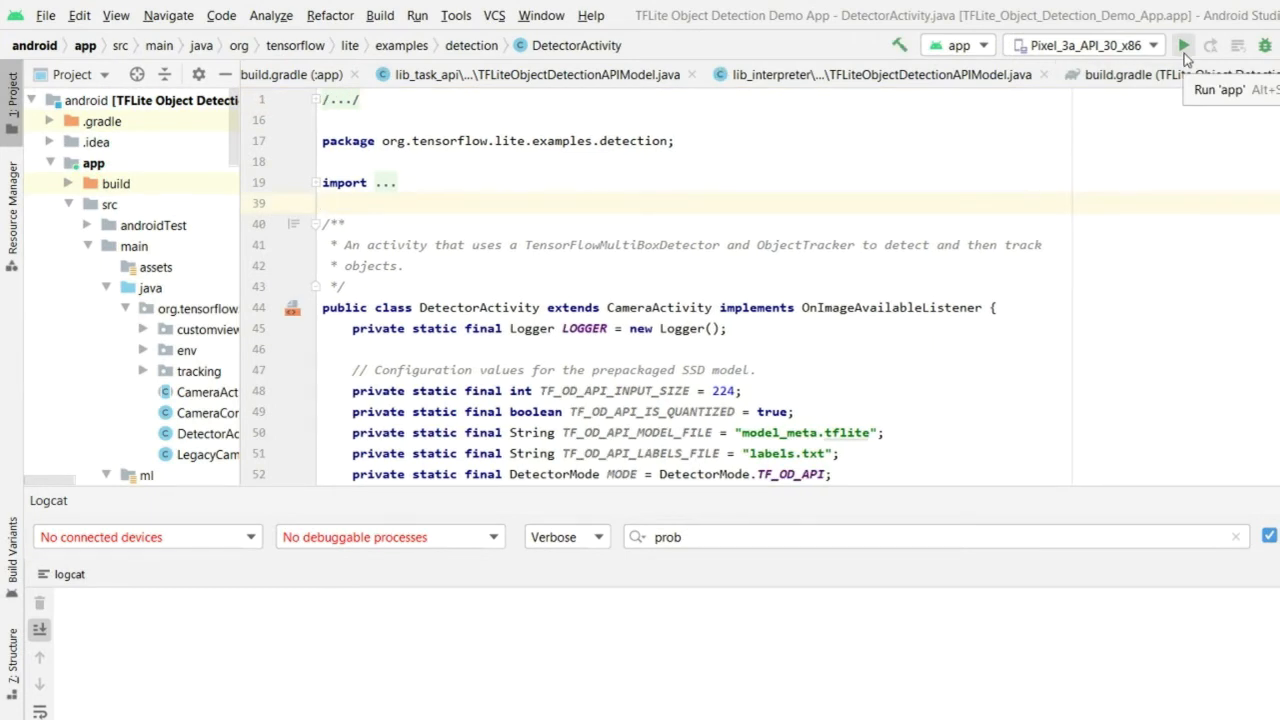
pyautogui.click(1184, 53)
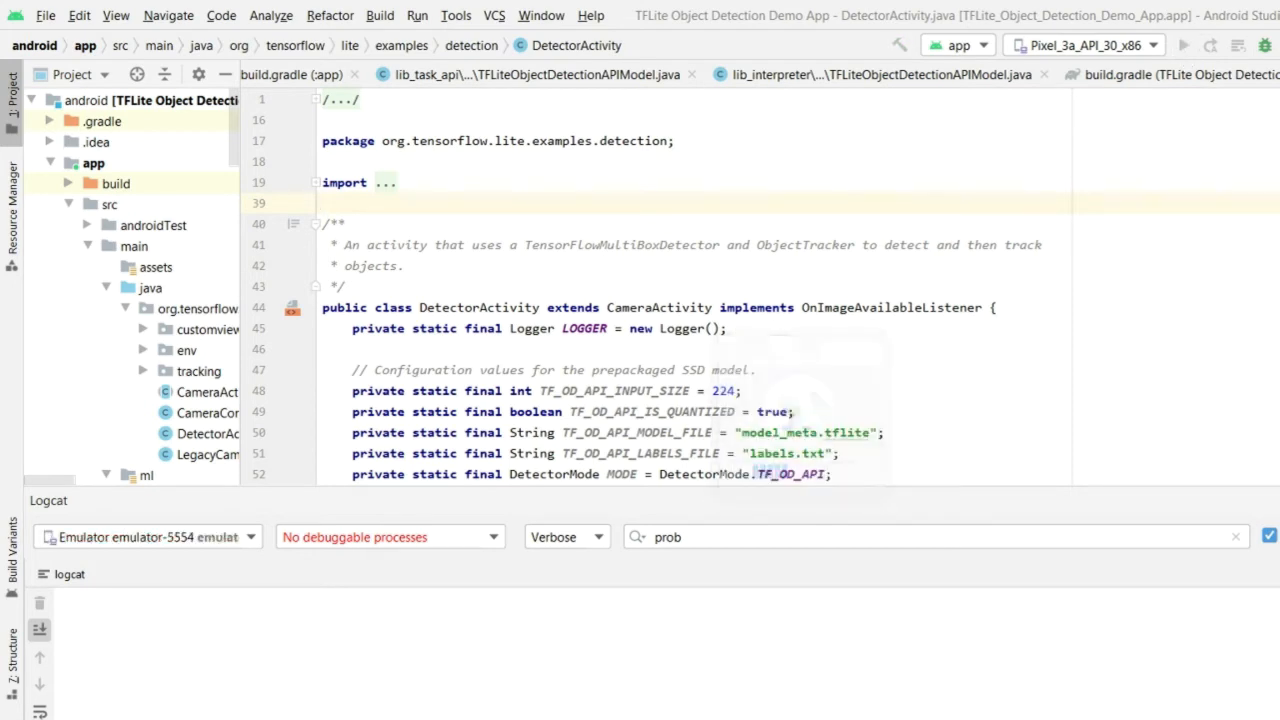
# - Bring up Task Manager's Performance graphs beside the emulator to watch resource use
pyautogui.hotkey('ctrl', 'shift', 'Escape')
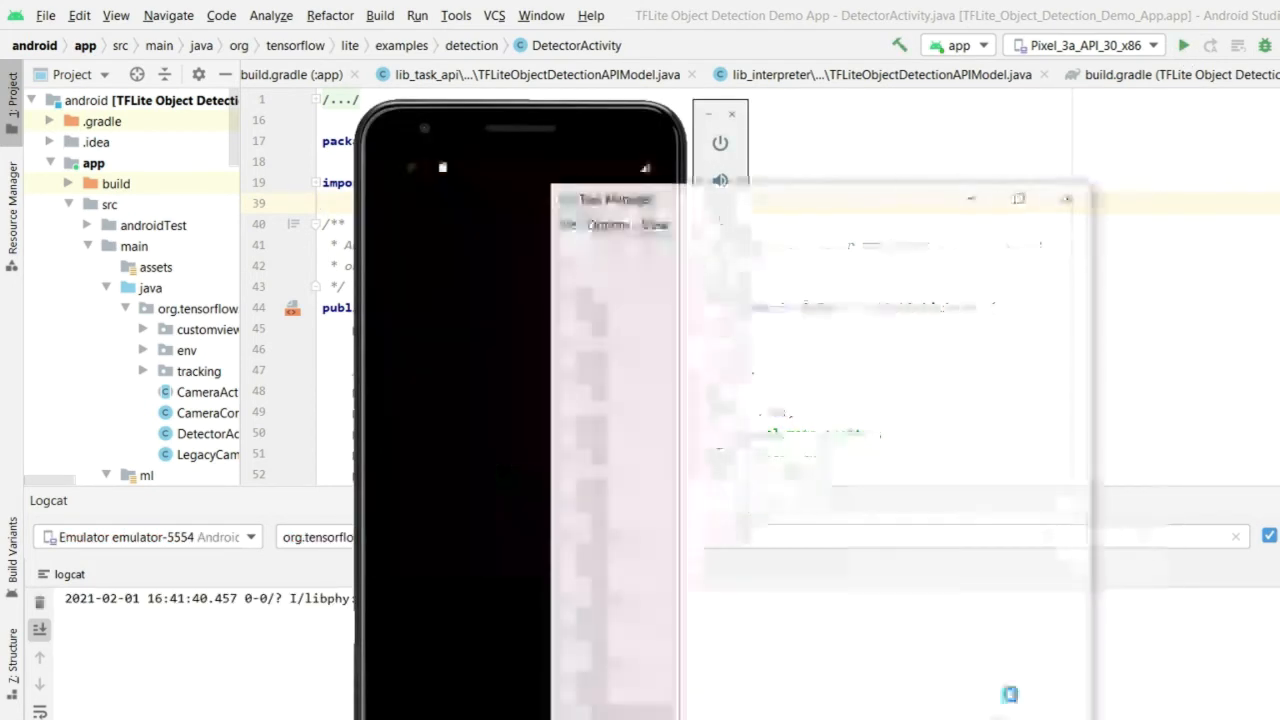
pyautogui.moveTo(809, 202); pyautogui.dragTo(1279, 139)
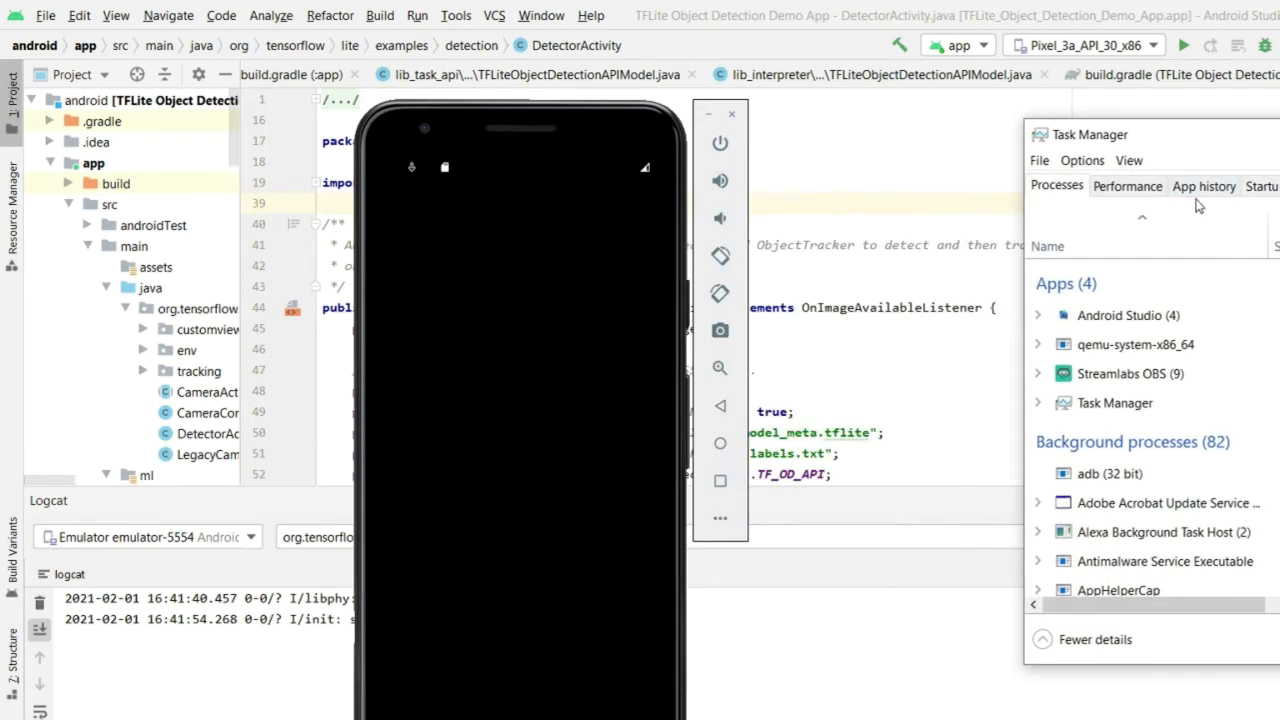
pyautogui.click(1127, 186)
pyautogui.moveTo(1150, 134); pyautogui.dragTo(1069, 39)
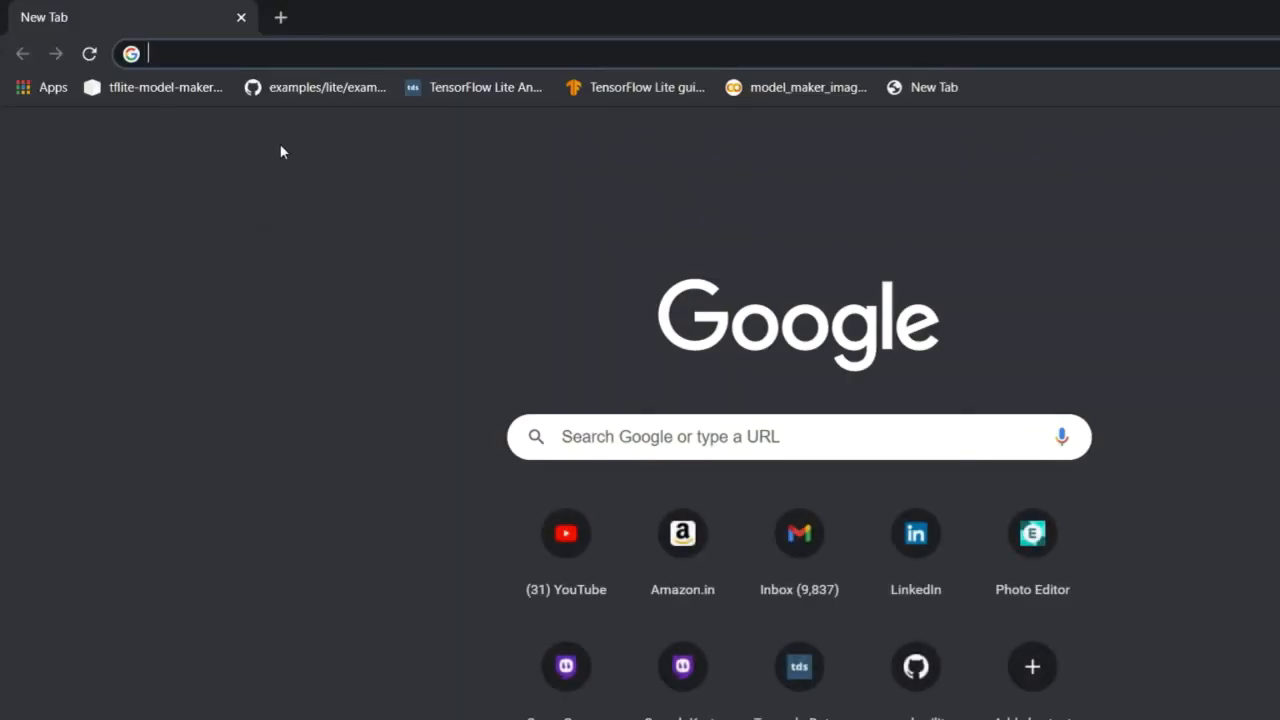
# - Open the TensorFlow examples GitHub page and the other TFLite bookmarks in background tabs
pyautogui.click(313, 88)
pyautogui.middleClick(190, 88)
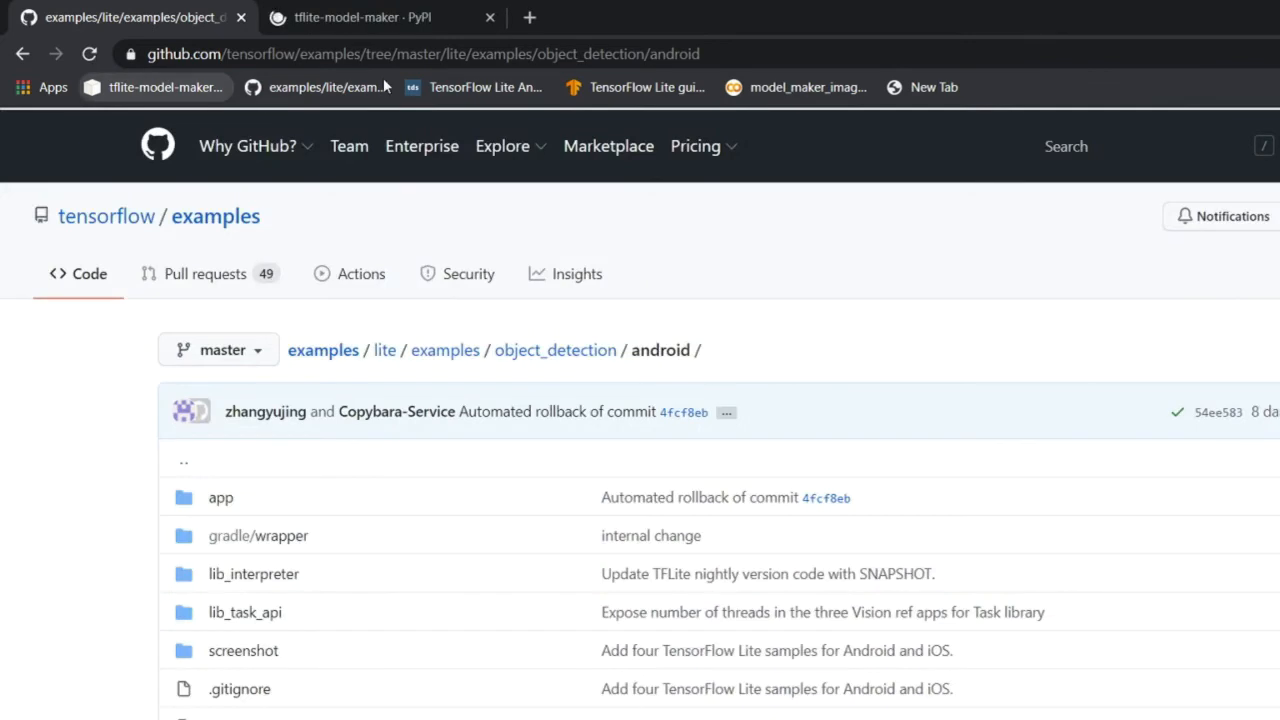
pyautogui.middleClick(475, 87)
pyautogui.middleClick(640, 87)
pyautogui.middleClick(808, 88)
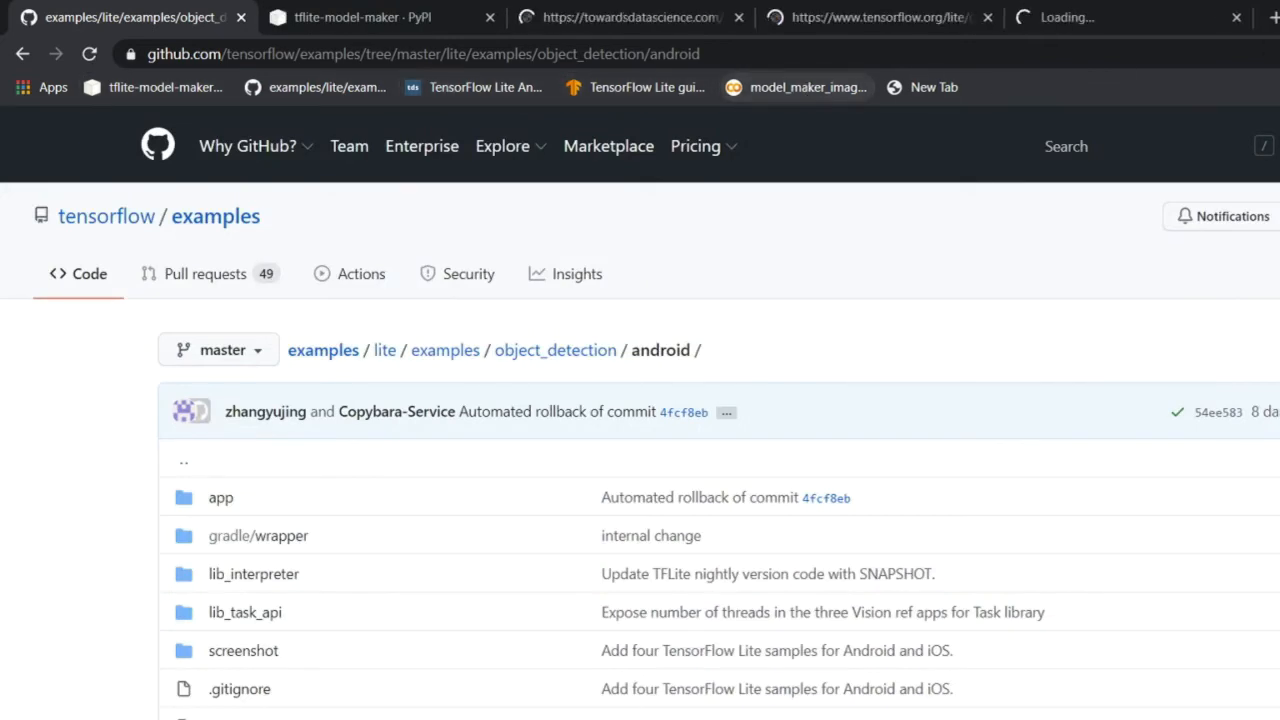
# - Go to youtube.com in a new tab and play the ElectroBOOM coil-gun video
pyautogui.hotkey('ctrl', 't')
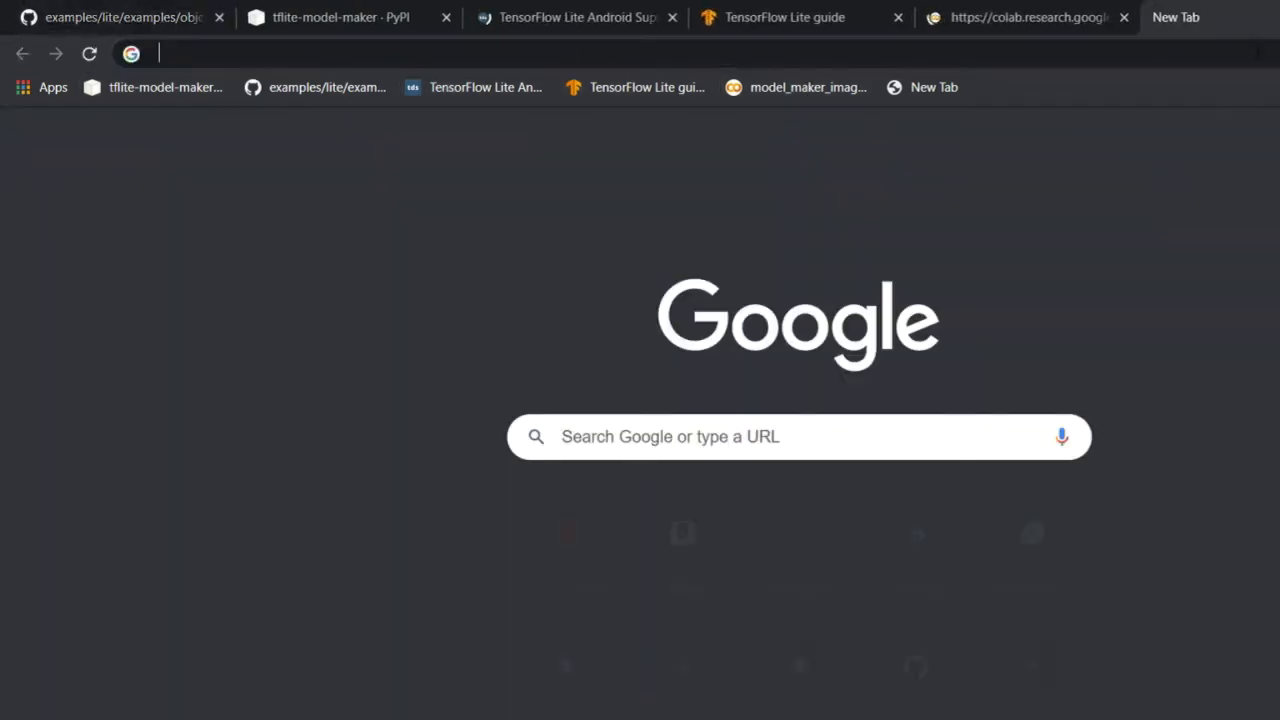
pyautogui.write('yo')
pyautogui.press('BackSpace')
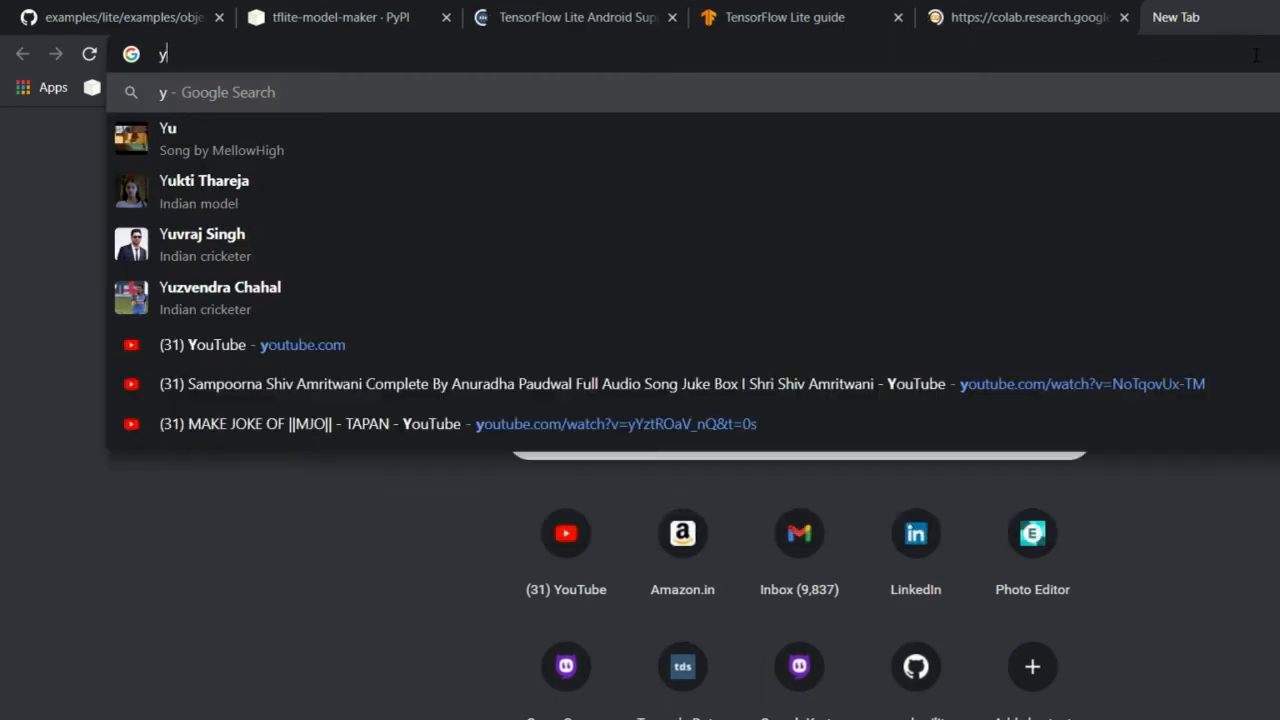
pyautogui.write('o')
pyautogui.press('Return')
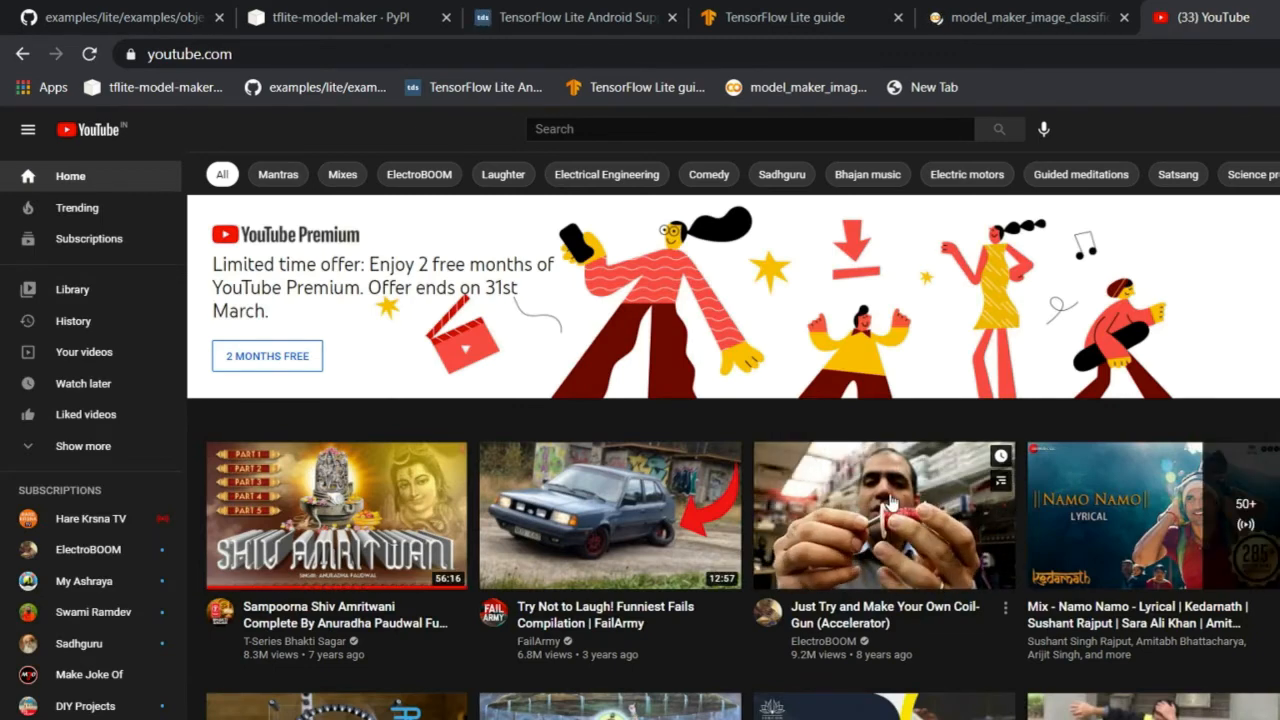
pyautogui.click(940, 585)
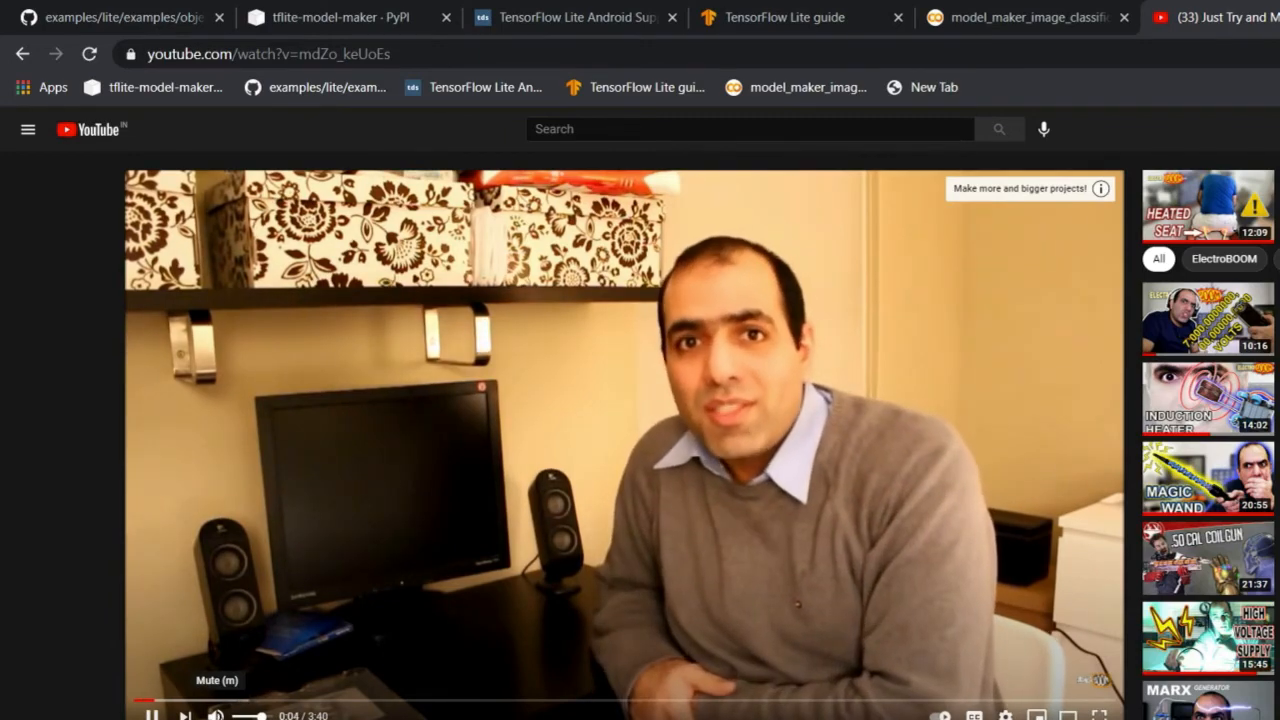
# - Switch windows briefly, then return to Chrome and the Model Maker notebook tab
pyautogui.hotkey('alt', 'Tab')
pyautogui.hotkey('alt', 'Tab')
pyautogui.hotkey('alt', 'Tab')
pyautogui.hotkey('alt', 'Tab')
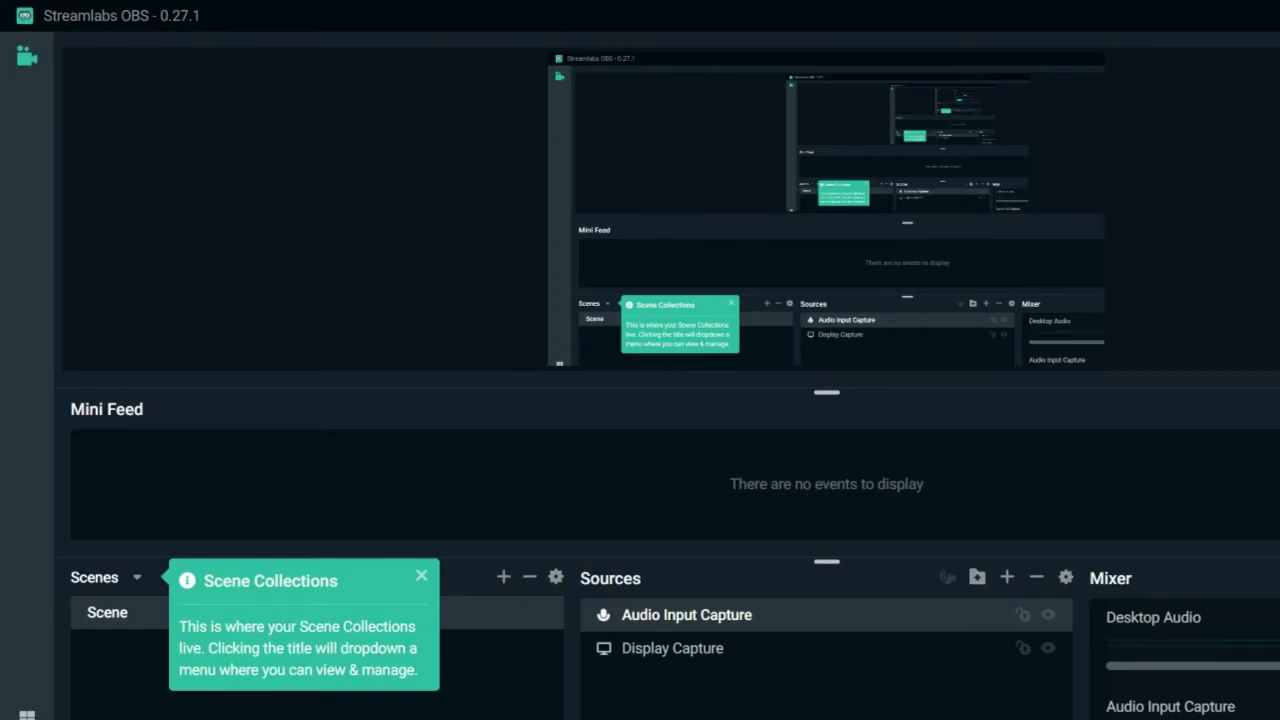
pyautogui.hotkey('alt', 'Tab')
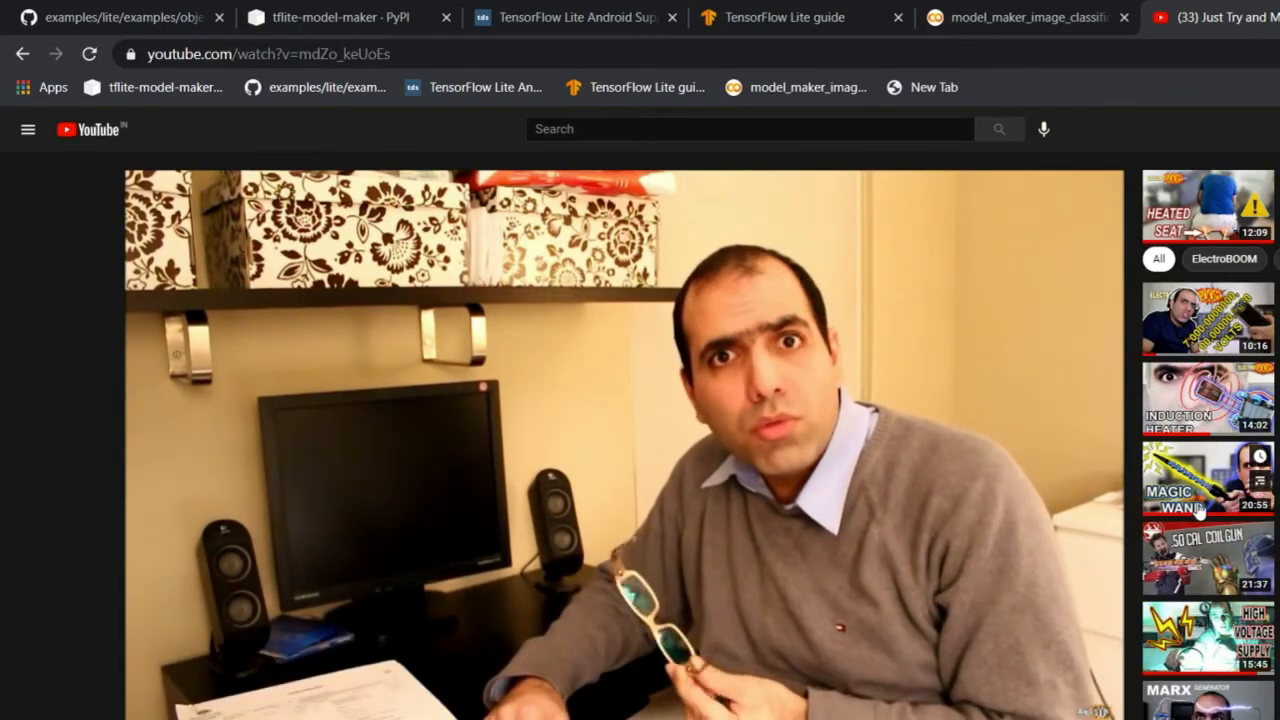
pyautogui.moveTo(624, 440)
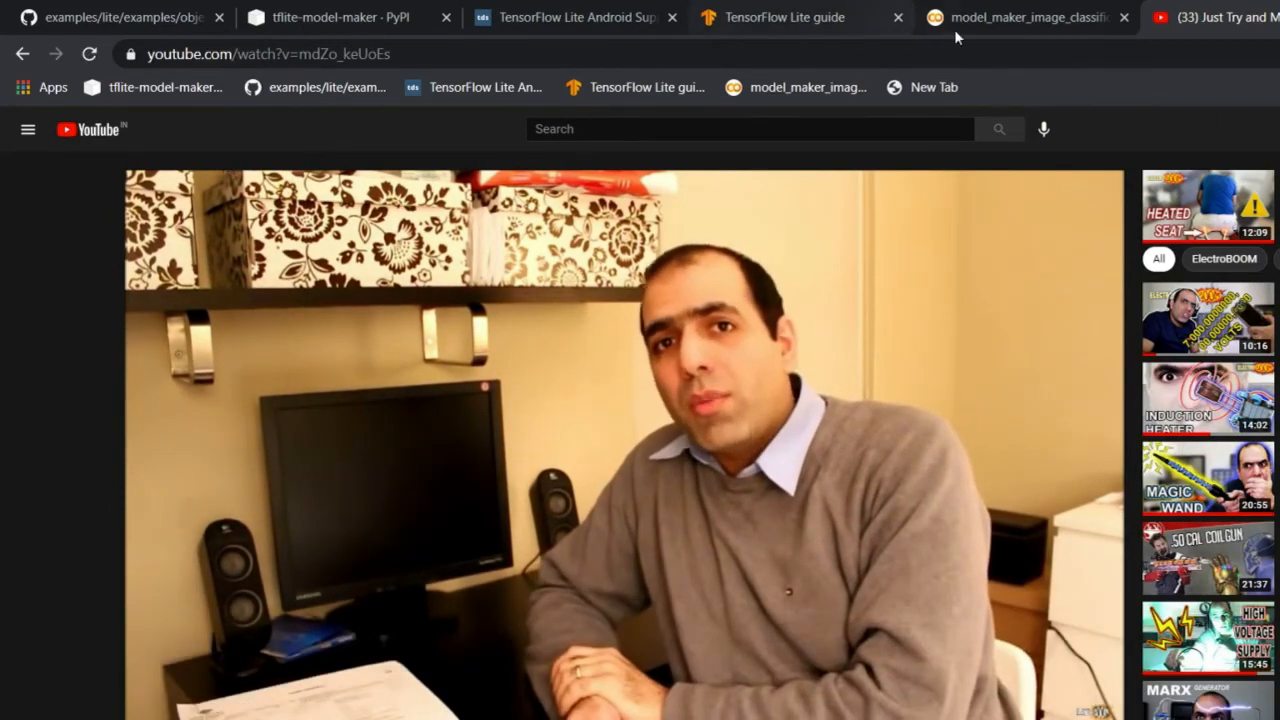
pyautogui.click(987, 20)
# - Alt+Tab through windows to bring the emulator and Logcat detection output forward
pyautogui.hotkey('alt', 'Tab')
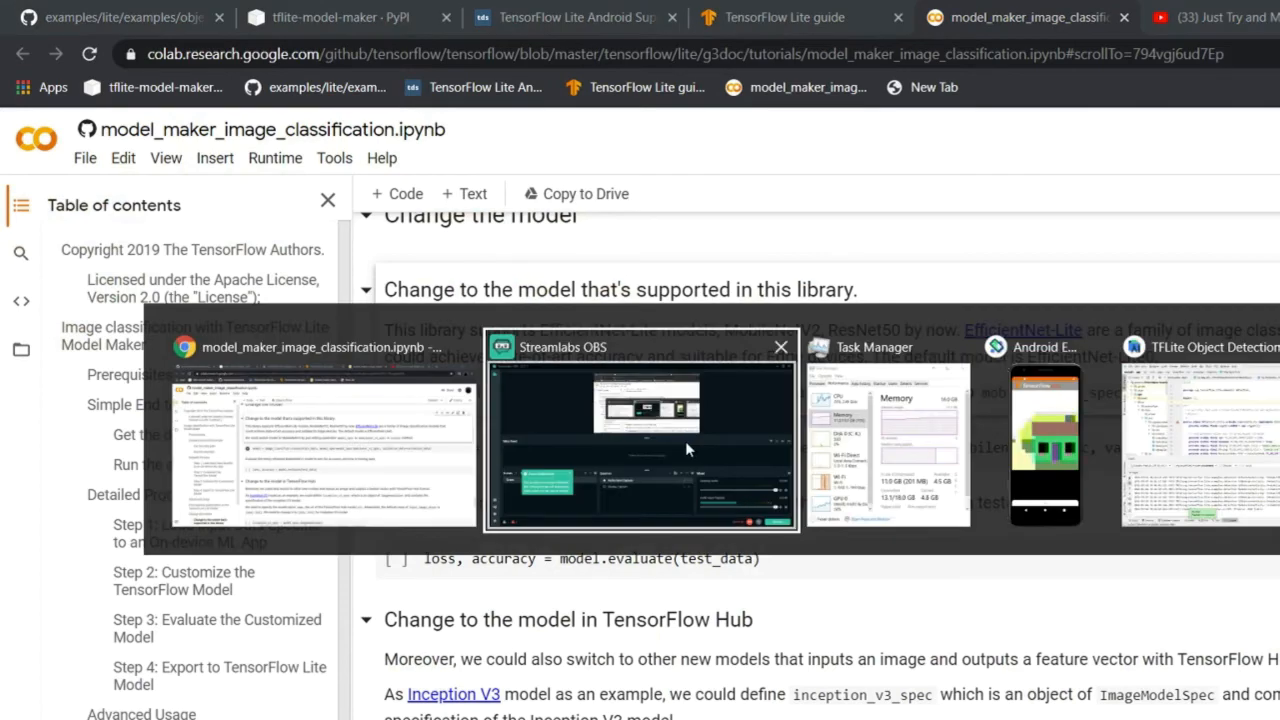
pyautogui.hotkey('alt', 'Tab')
pyautogui.hotkey('alt', 'Tab')
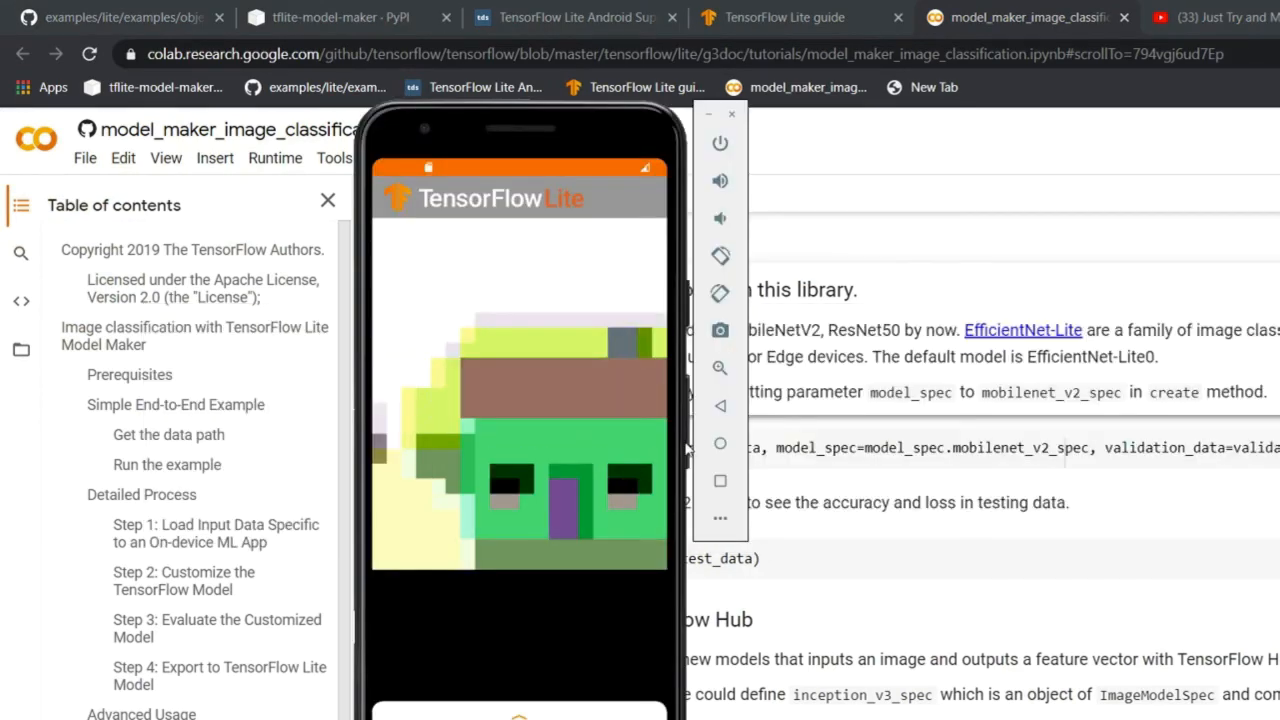
pyautogui.hotkey('alt', 'Tab')
pyautogui.hotkey('alt', 'Tab')
pyautogui.hotkey('alt', 'Tab')
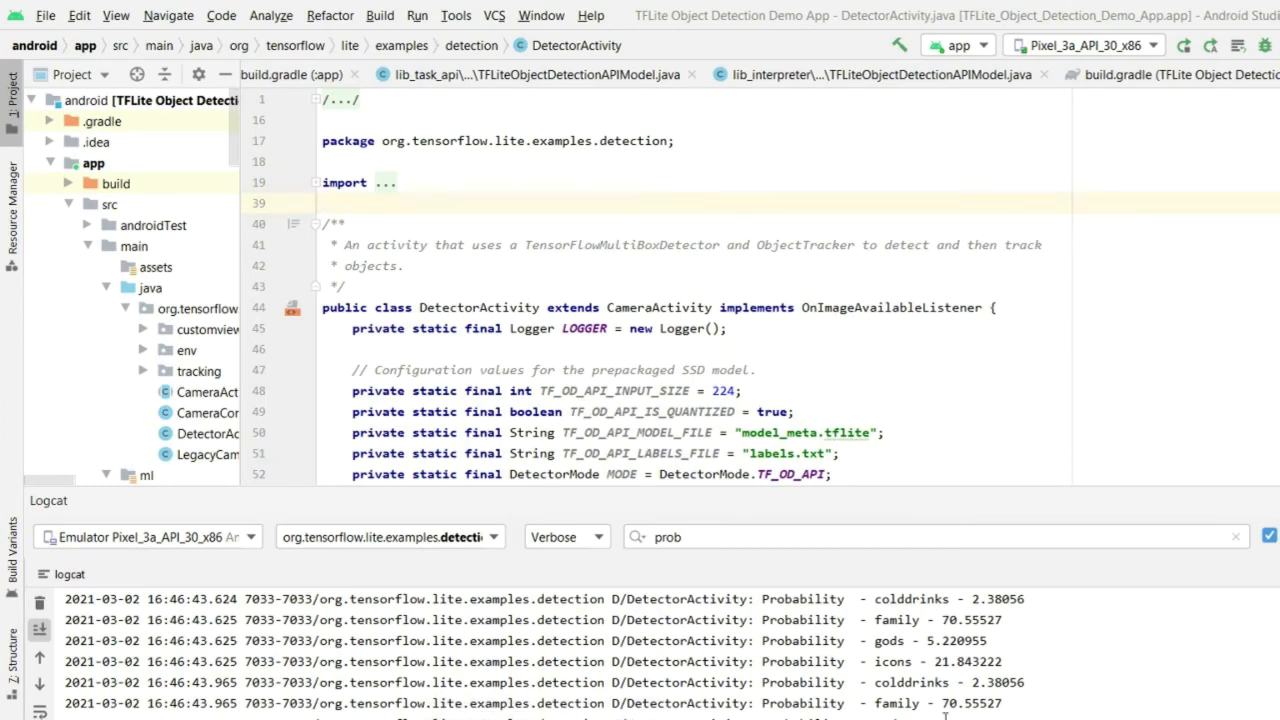
# - Launch Postman from the Windows start search
pyautogui.press('super')
pyautogui.write('postm')
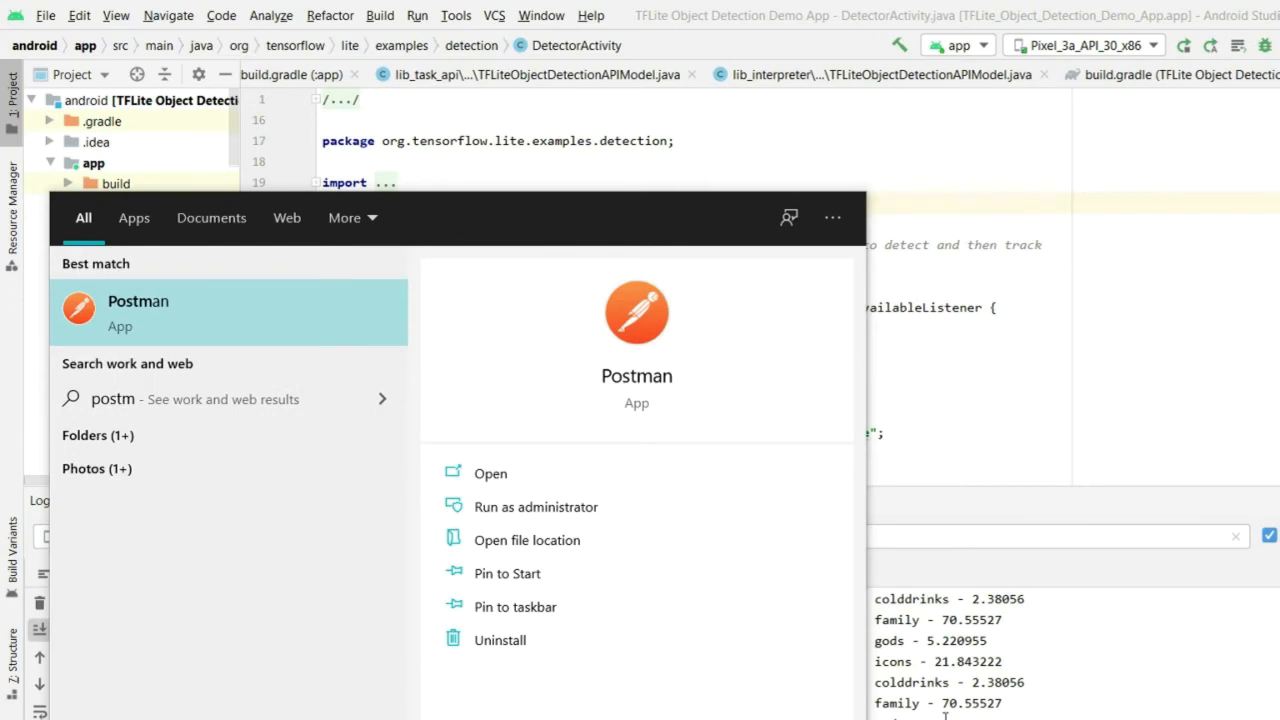
pyautogui.press('Return')
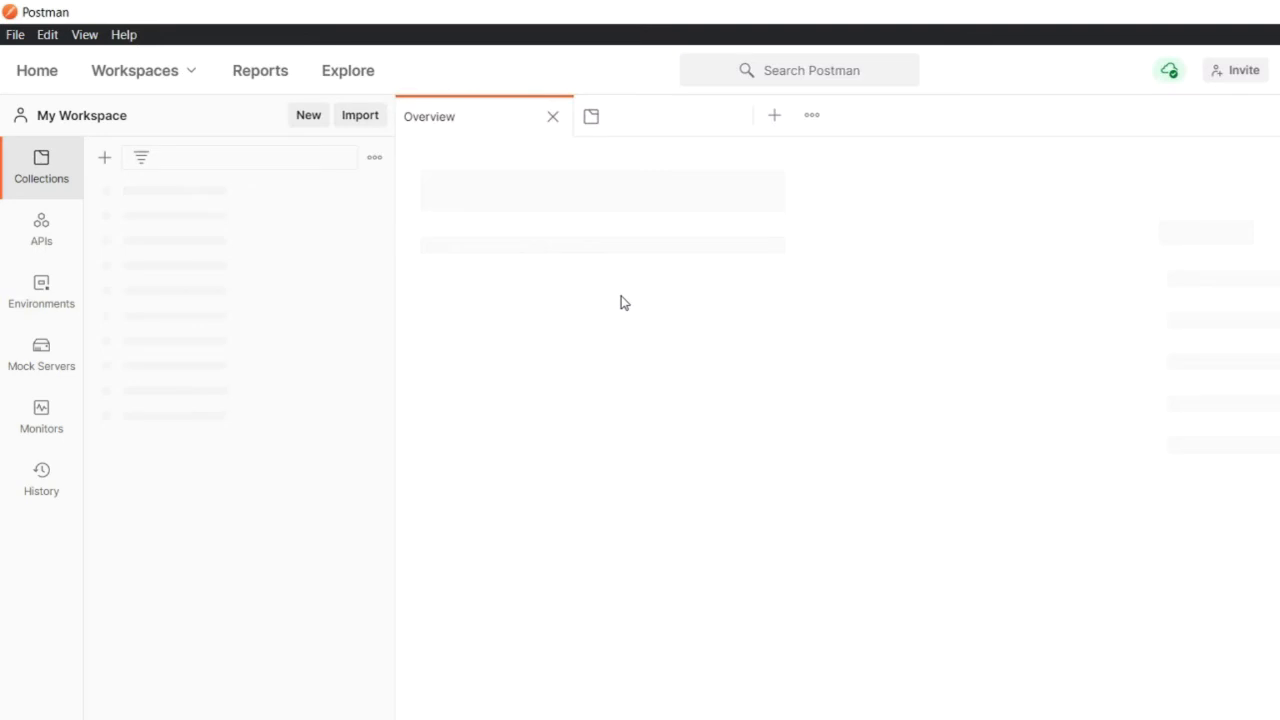
# - Launch Movavi Video Suite 18 from Start and begin an Edit video project
pyautogui.press('super')
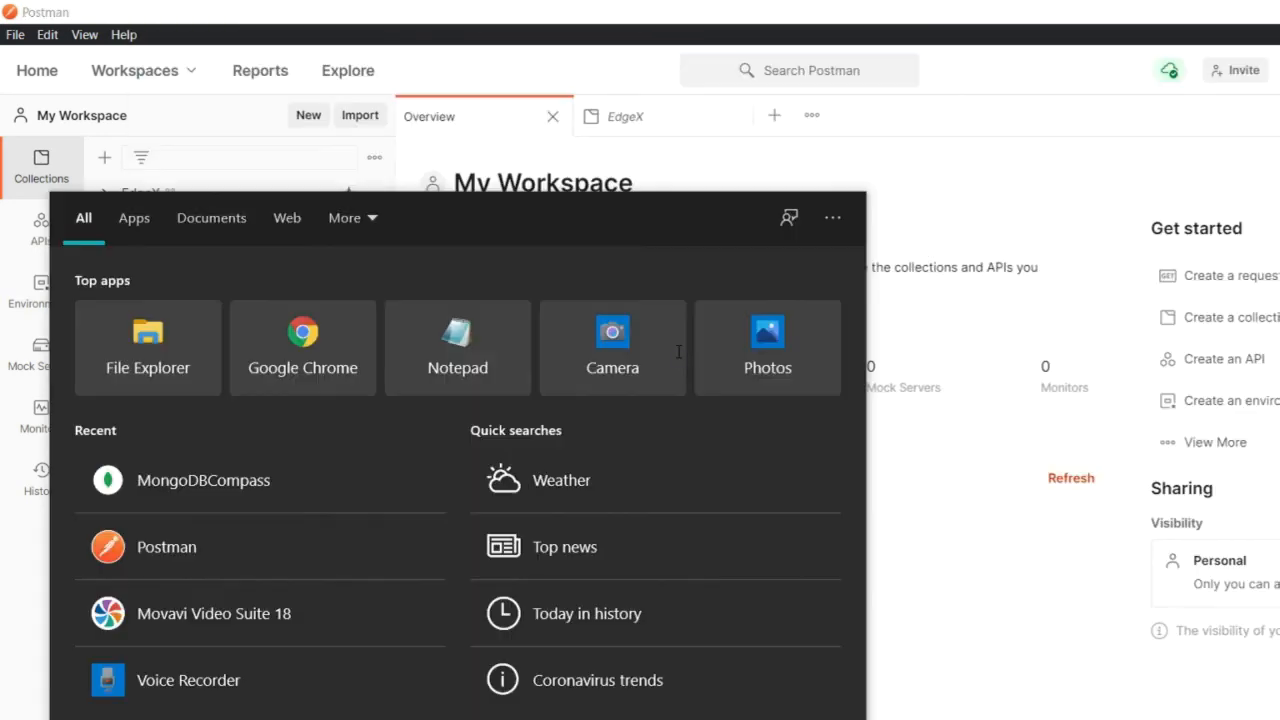
pyautogui.click(191, 617)
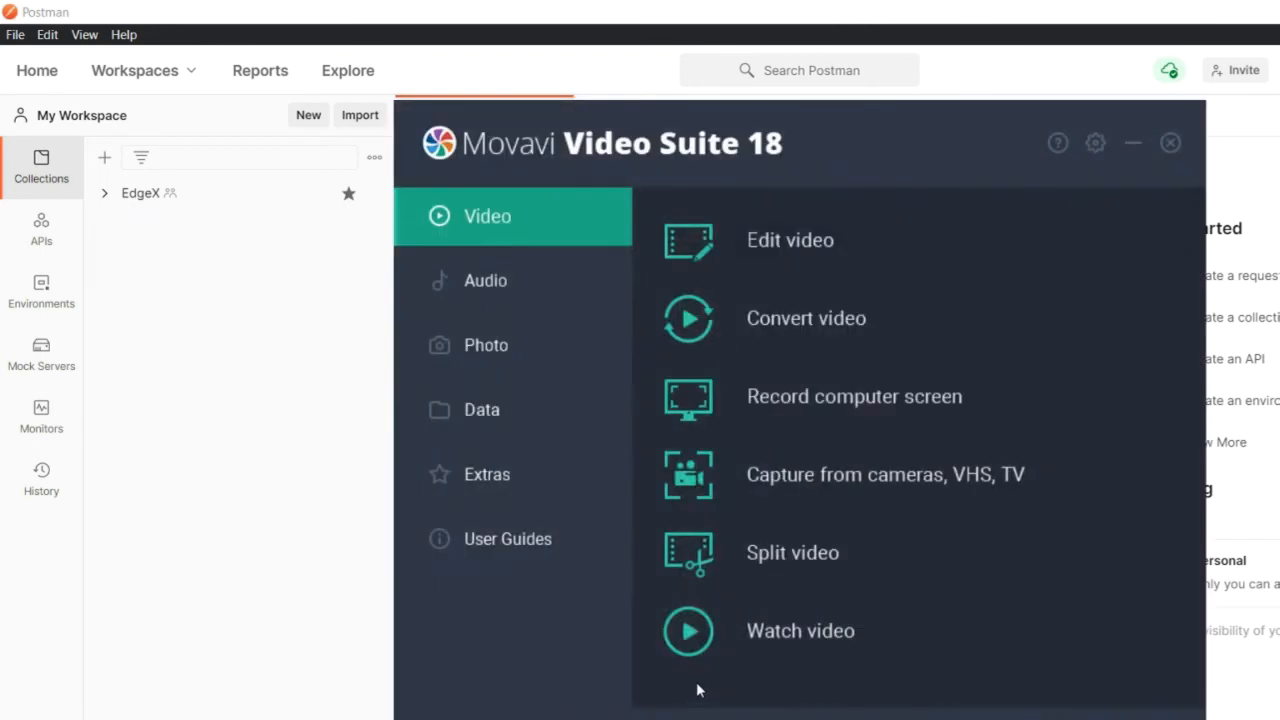
pyautogui.click(791, 251)
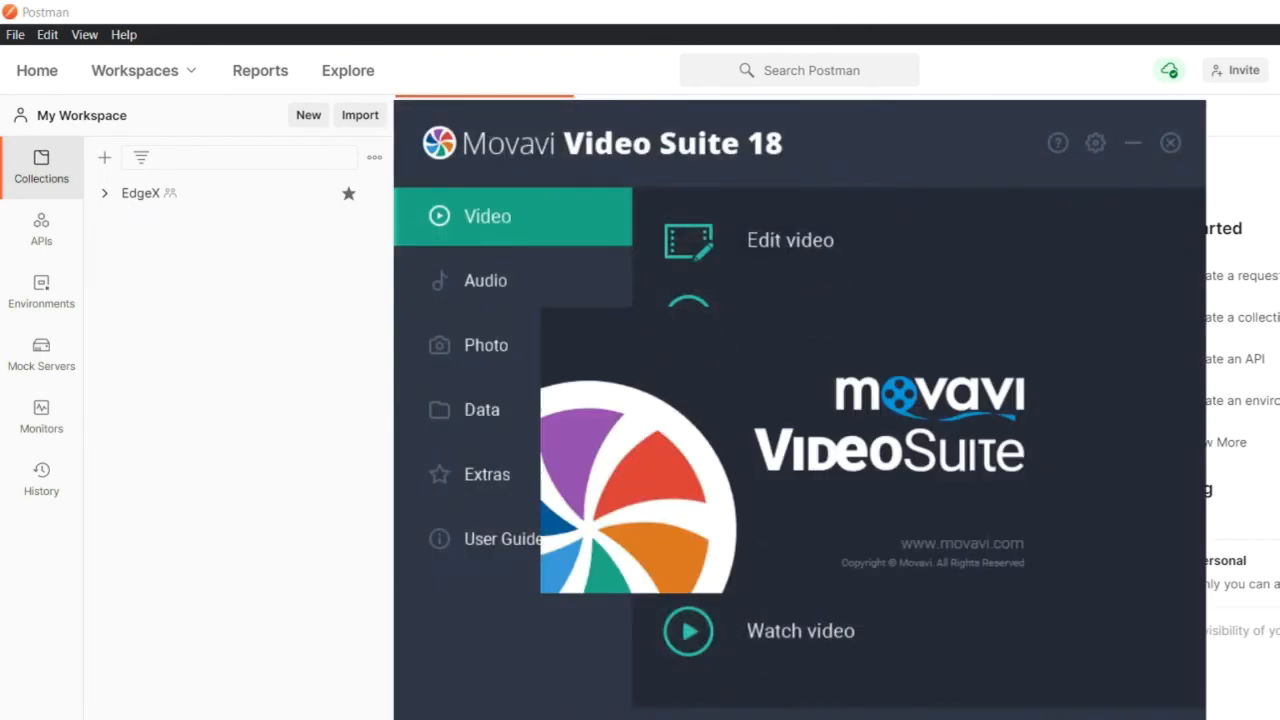
pyautogui.hotkey('ctrl', 'shift', 'Escape')
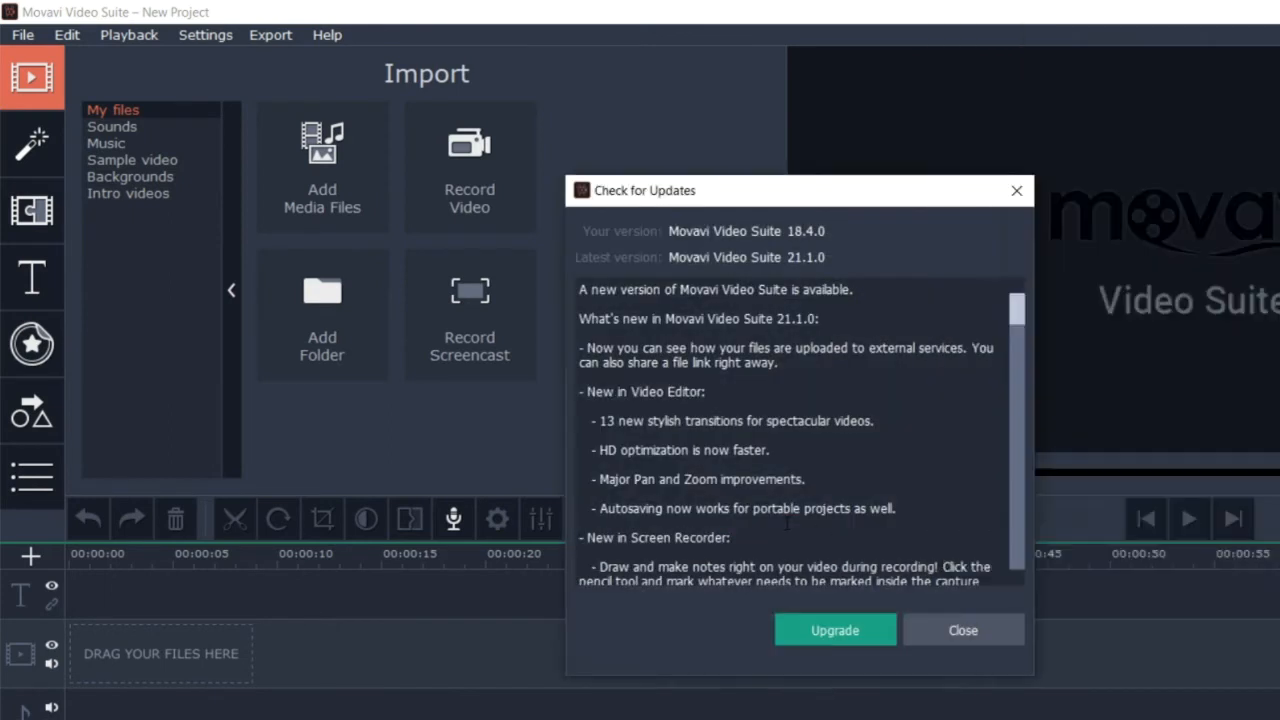
# - Dismiss the Check for Updates notice, close the launcher and bring Task Manager forward for memory use
pyautogui.click(963, 630)
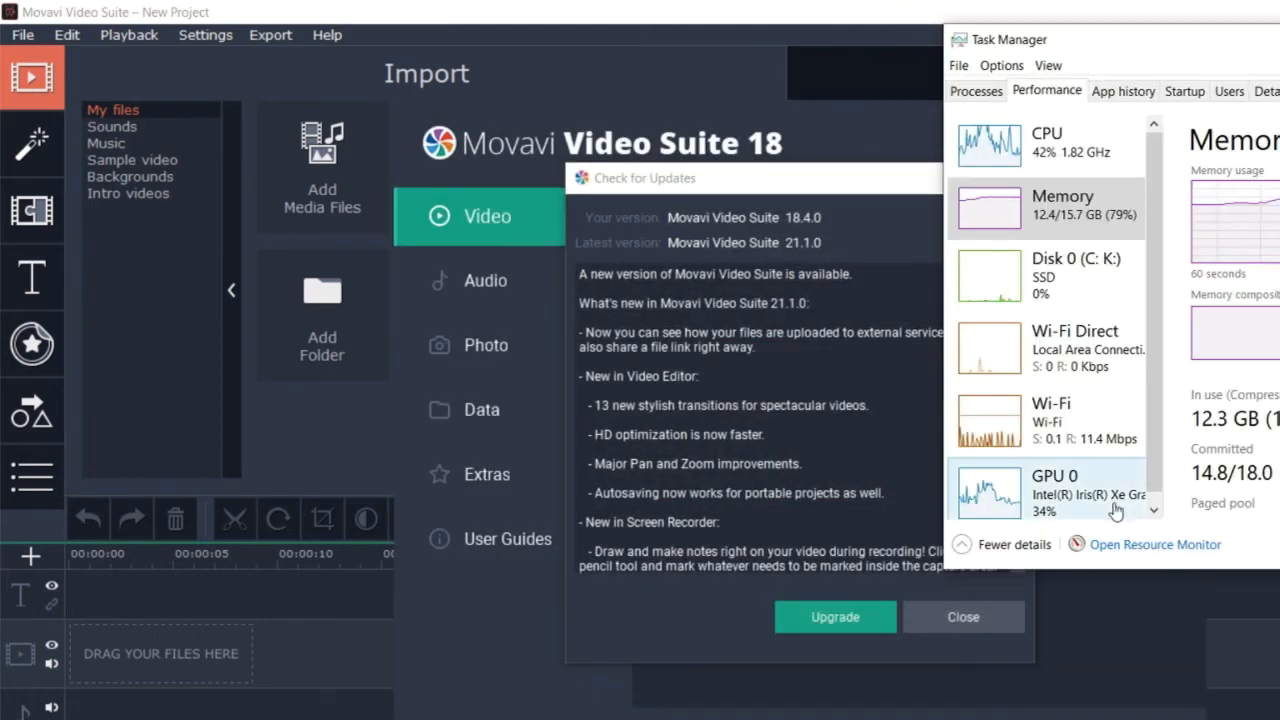
pyautogui.click(960, 622)
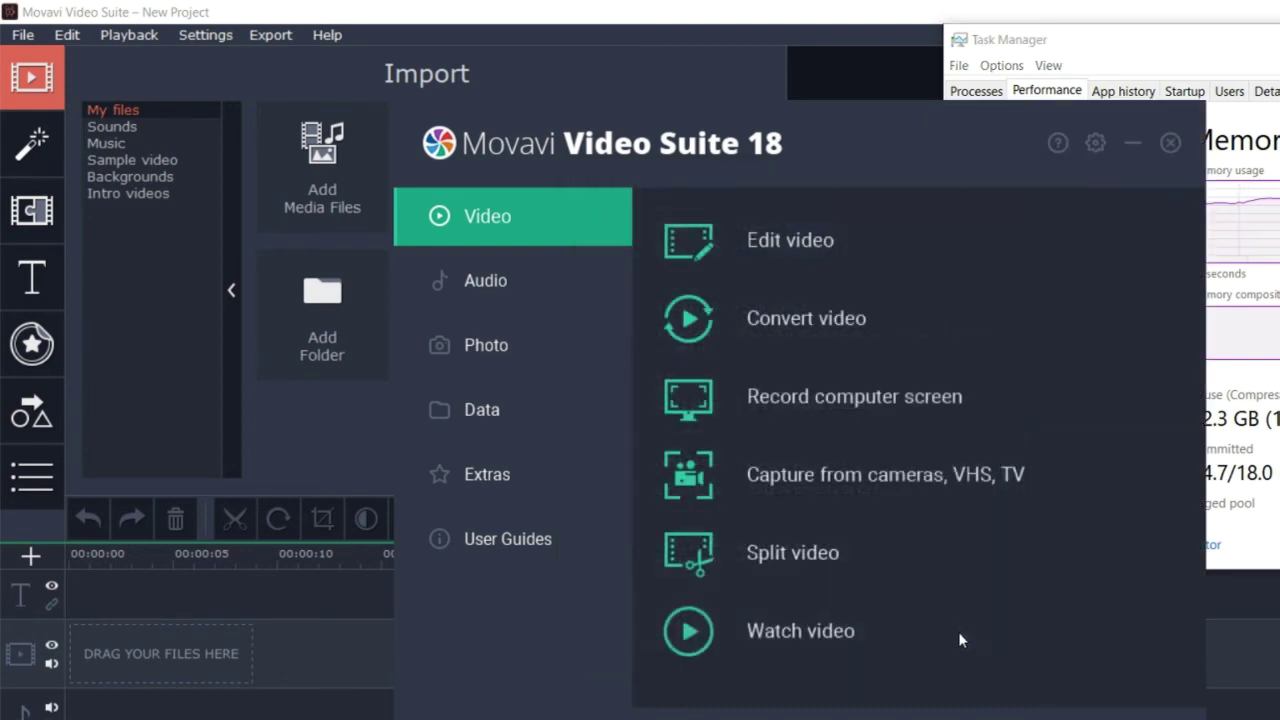
pyautogui.click(1172, 143)
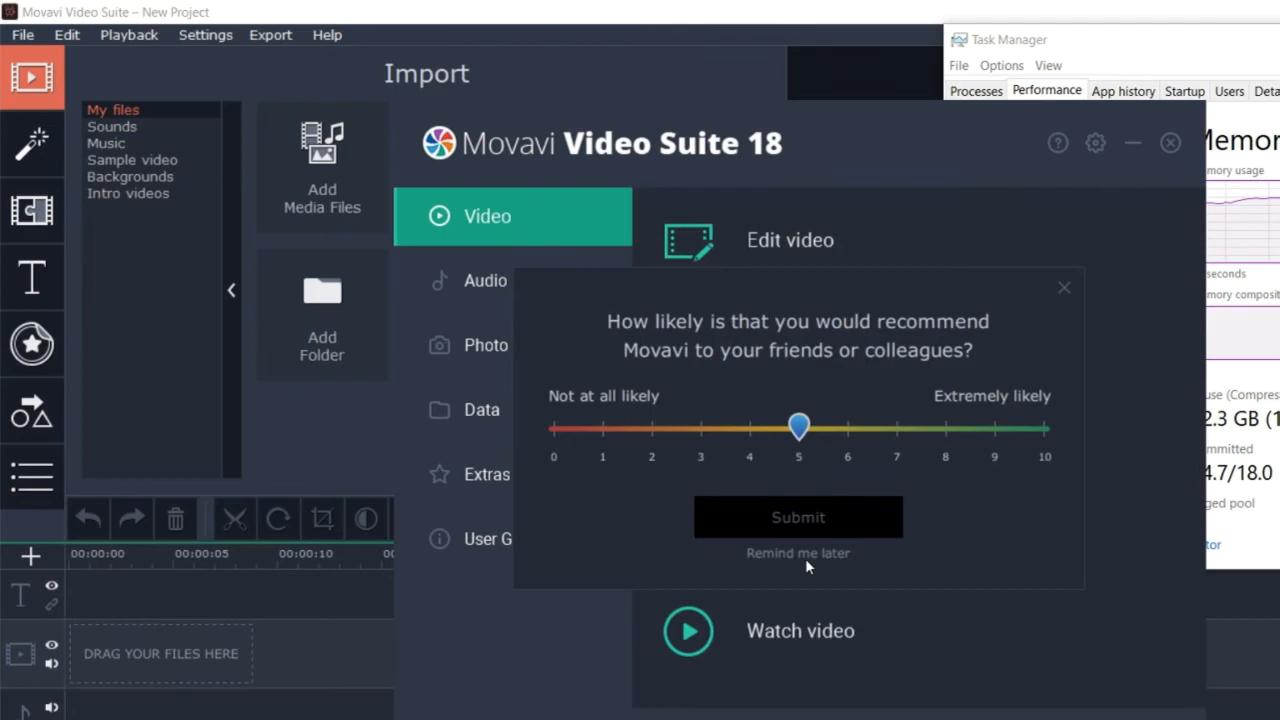
pyautogui.hotkey('alt', 'Tab')
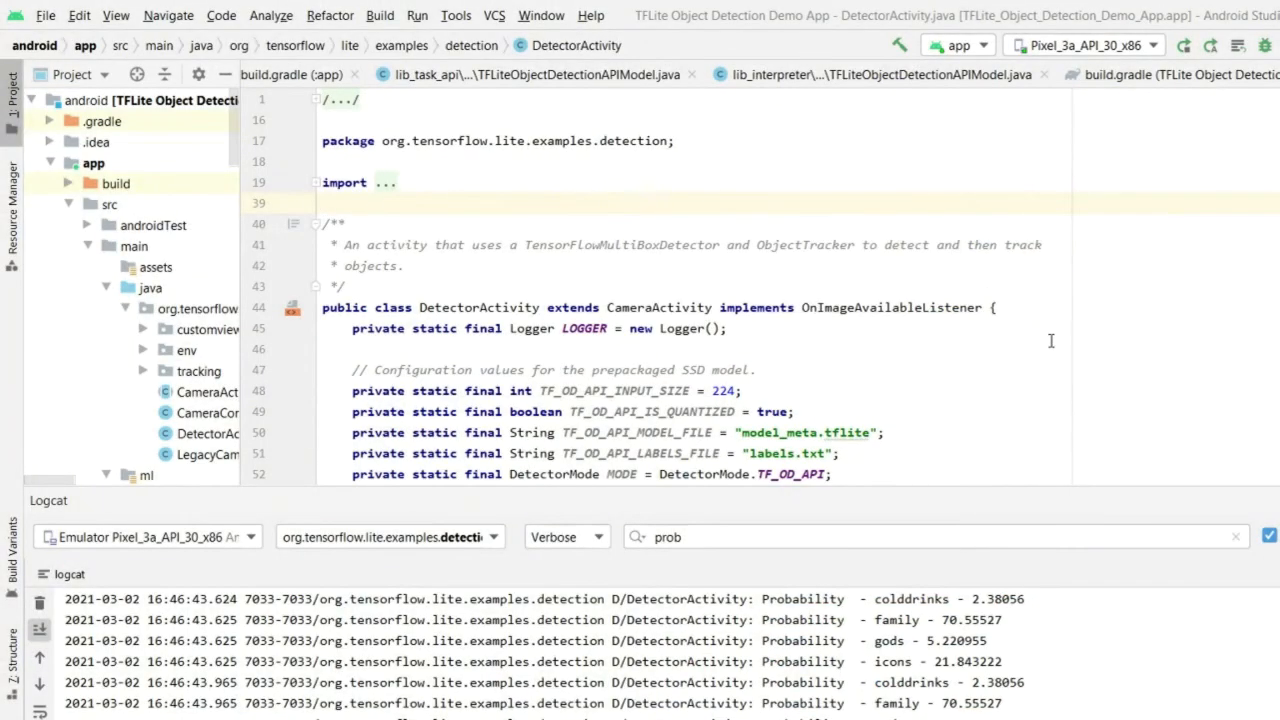